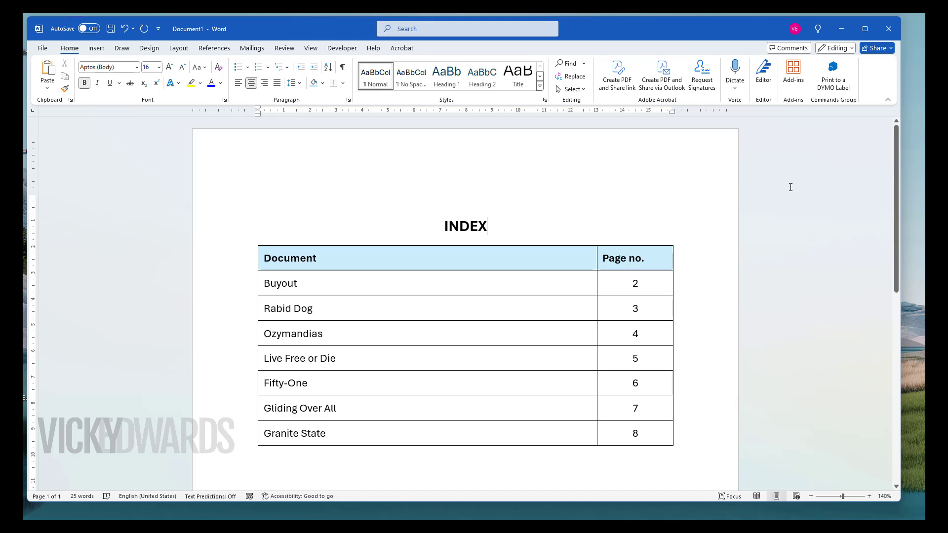
- Export the INDEX Word document as INDEX2.pdf with Create PDF/XPS and open it
left_click(42, 49)
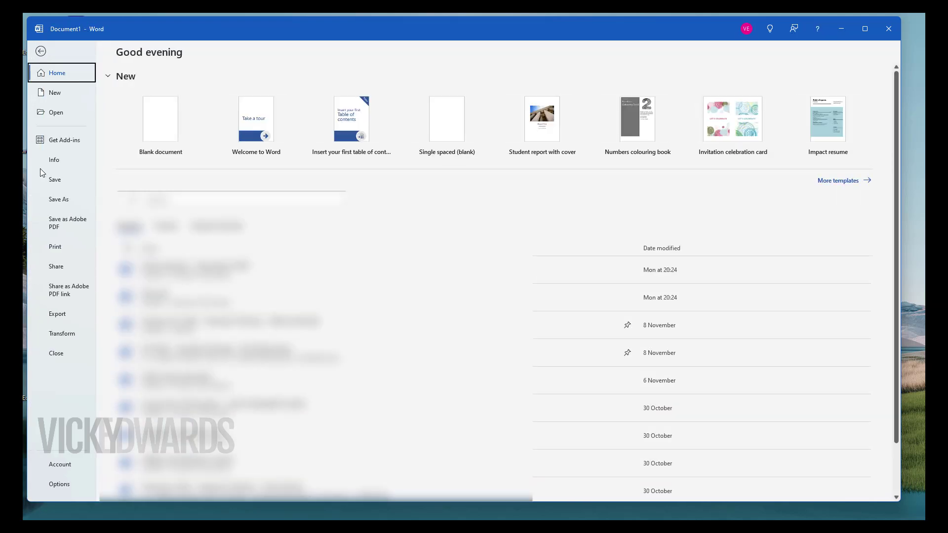
left_click(67, 315)
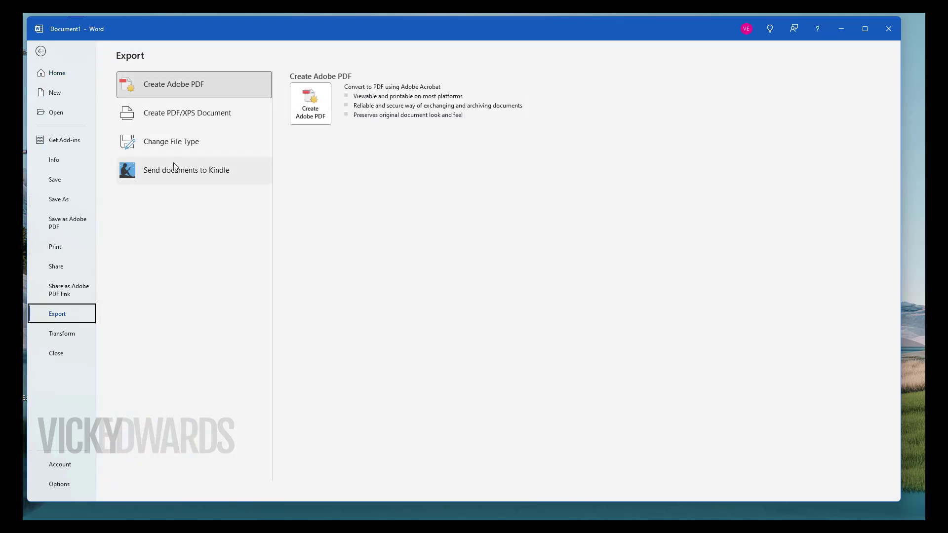
left_click(213, 117)
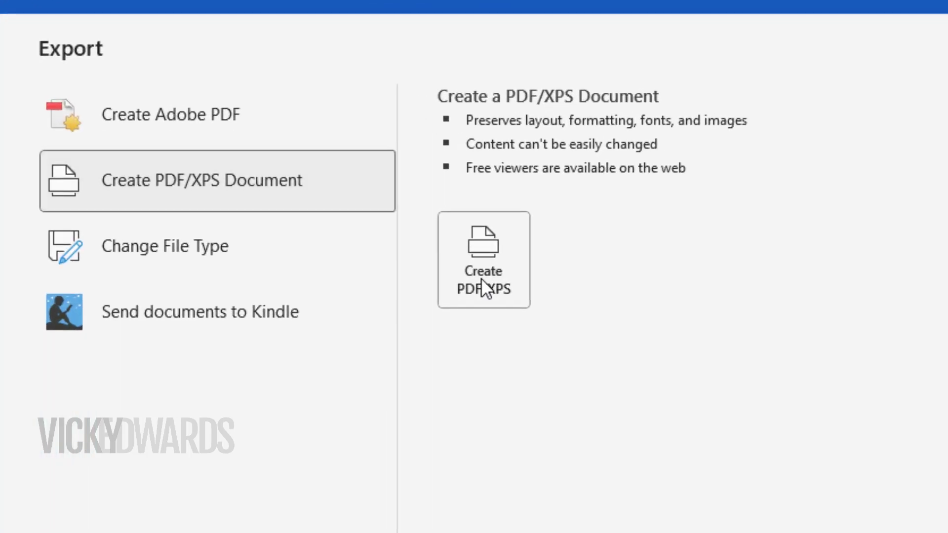
left_click(481, 279)
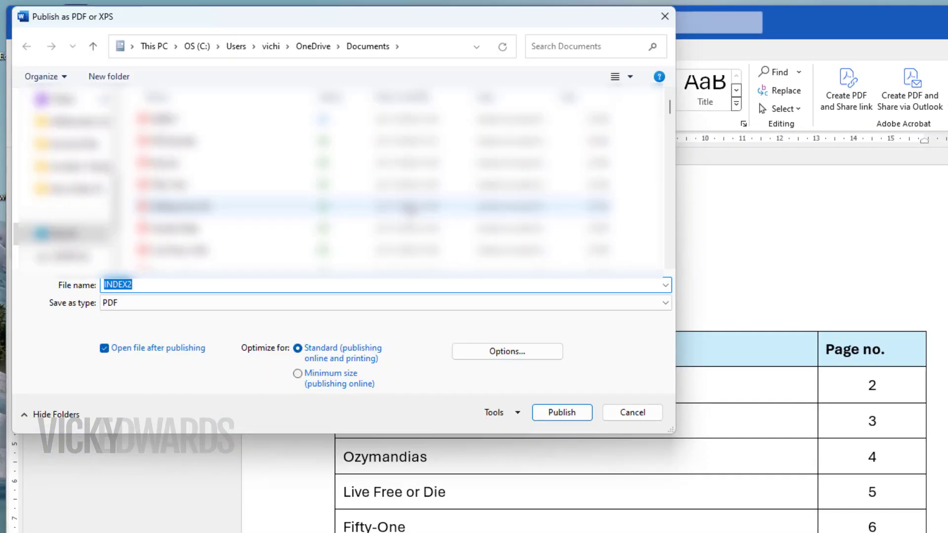
left_click(562, 412)
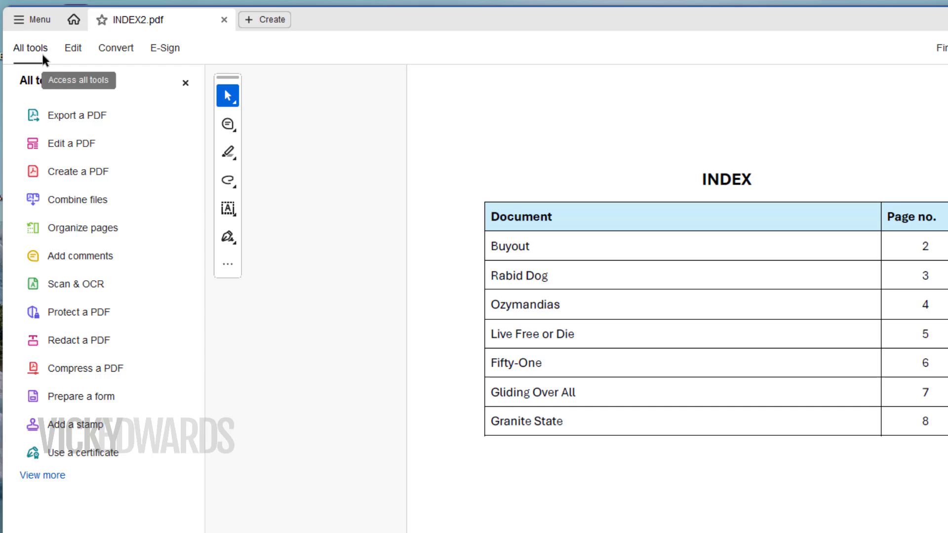
- In Organize Pages, insert PDF_Bundle from Documents after page 1, giving eight pages
left_click(89, 234)
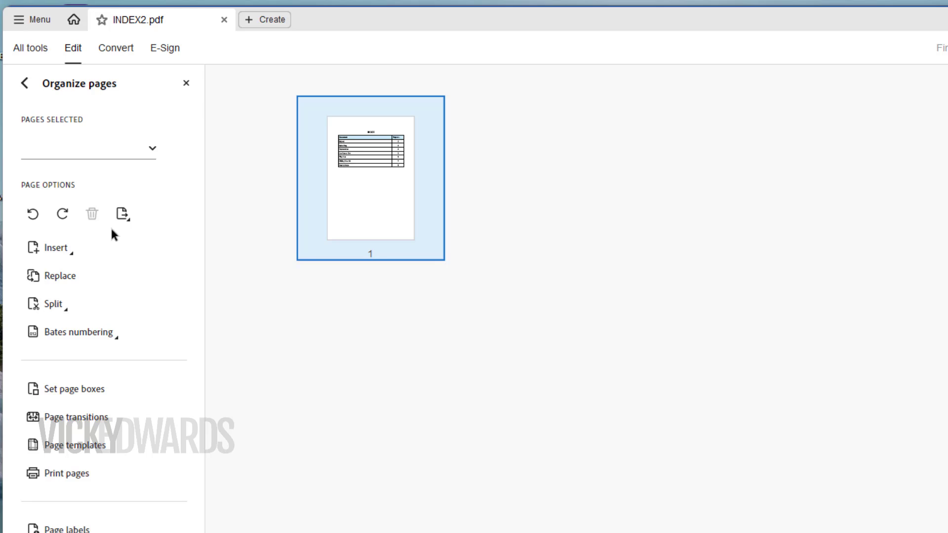
left_click(466, 210)
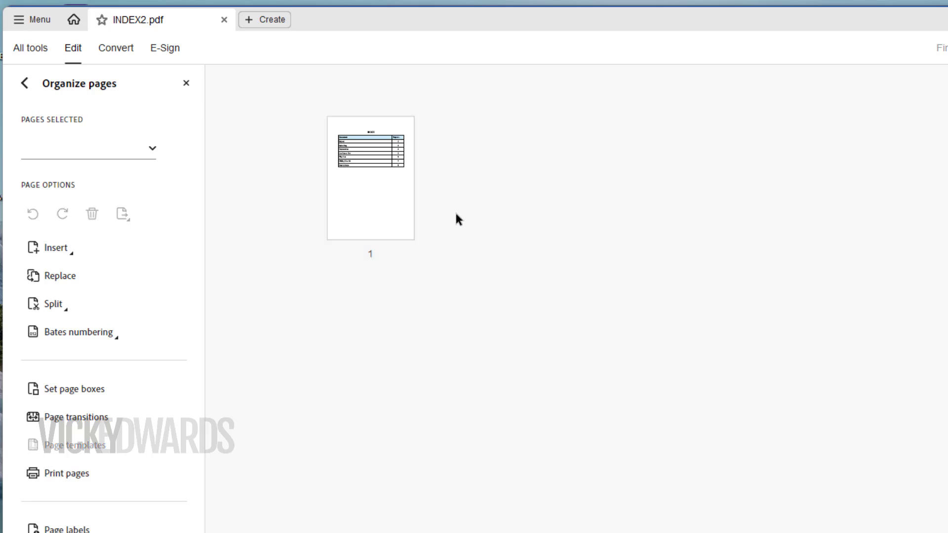
right_click(454, 223)
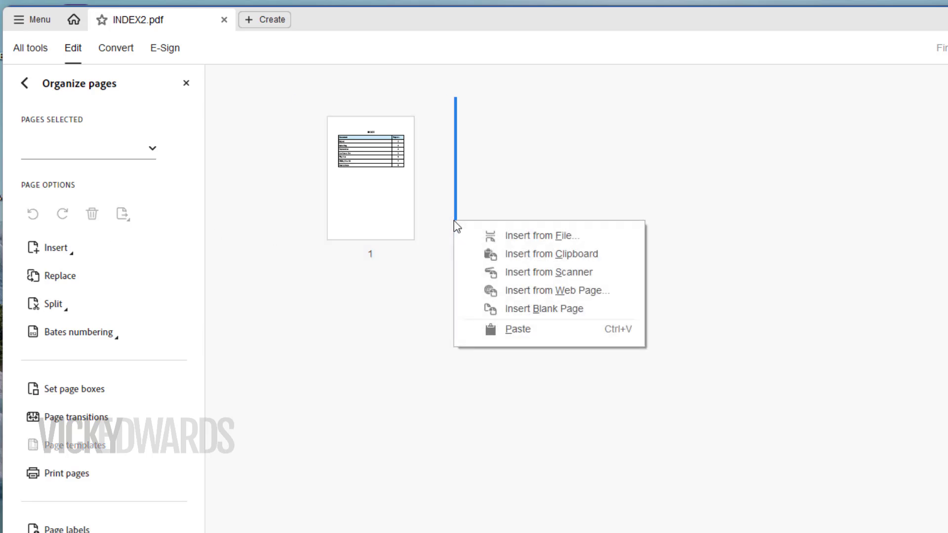
left_click(538, 236)
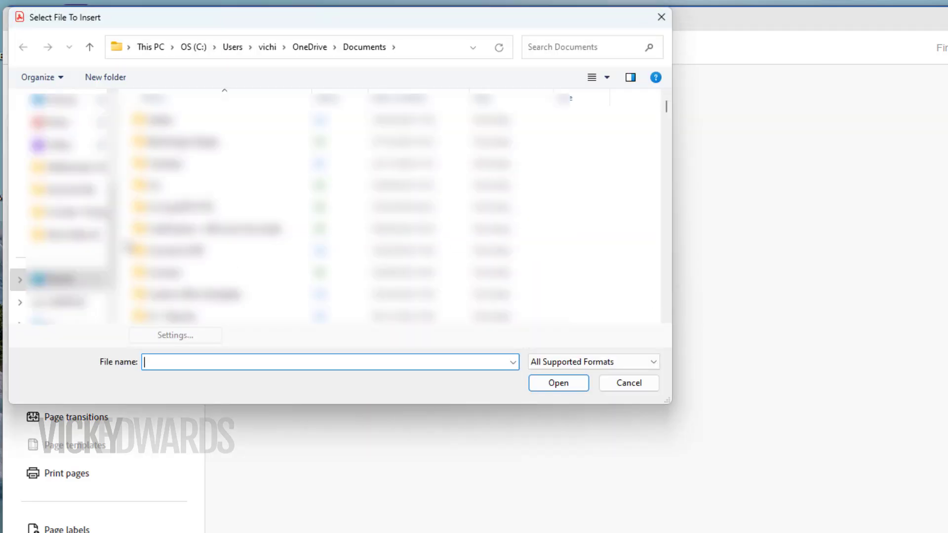
scroll(82, 169, "up", 2)
left_click(82, 169)
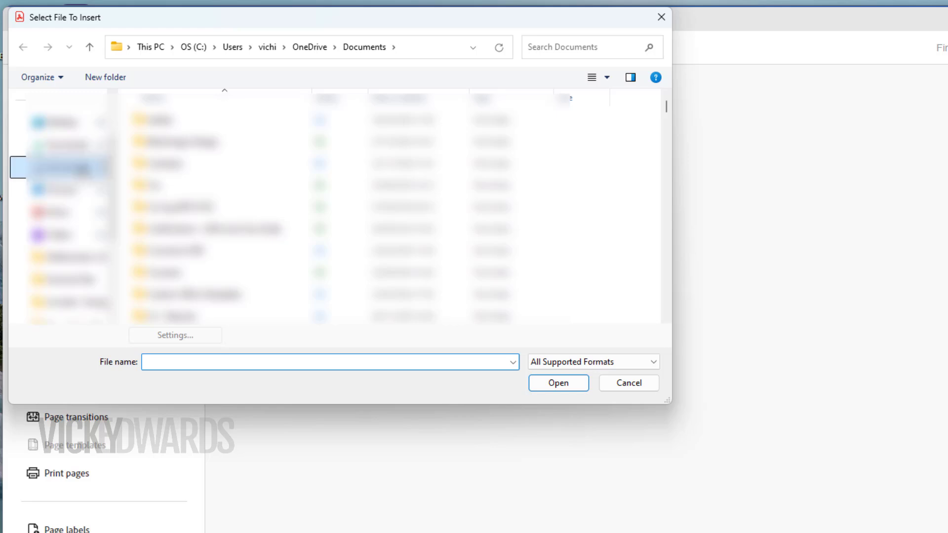
left_click(182, 163)
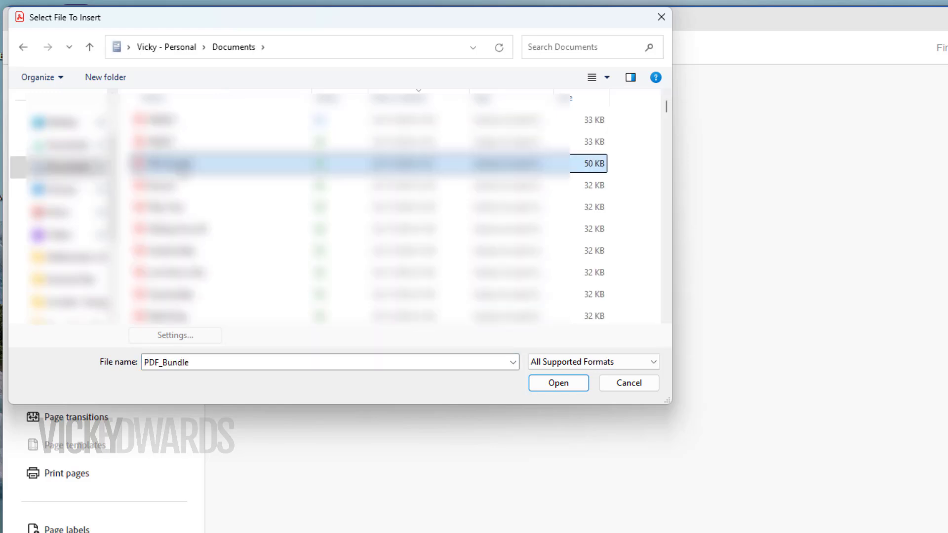
left_click(558, 383)
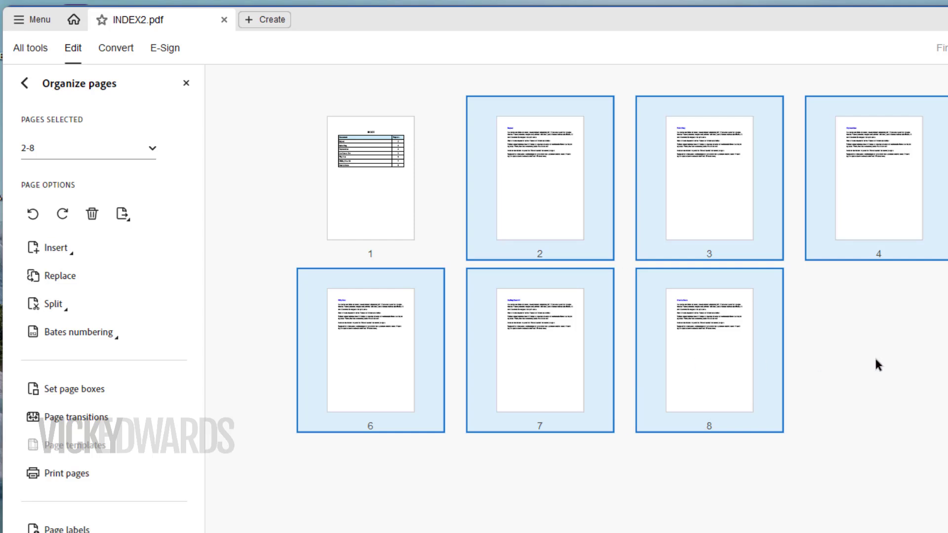
left_click(875, 364)
- Leave Organize Pages from the page 1 thumbnail and scroll through the pages back to INDEX
left_click(358, 216)
double_click(359, 216)
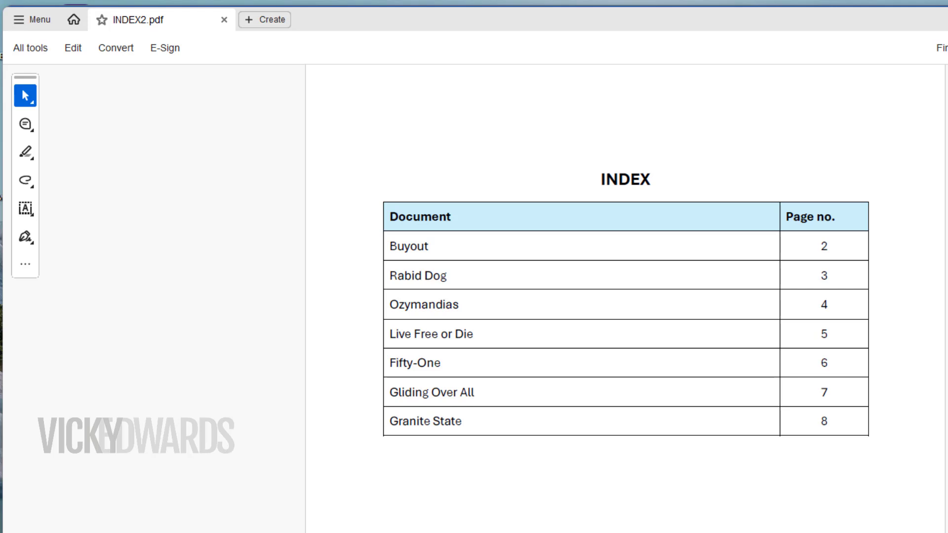
scroll(625, 296, "down", 10)
scroll(625, 296, "down", 10)
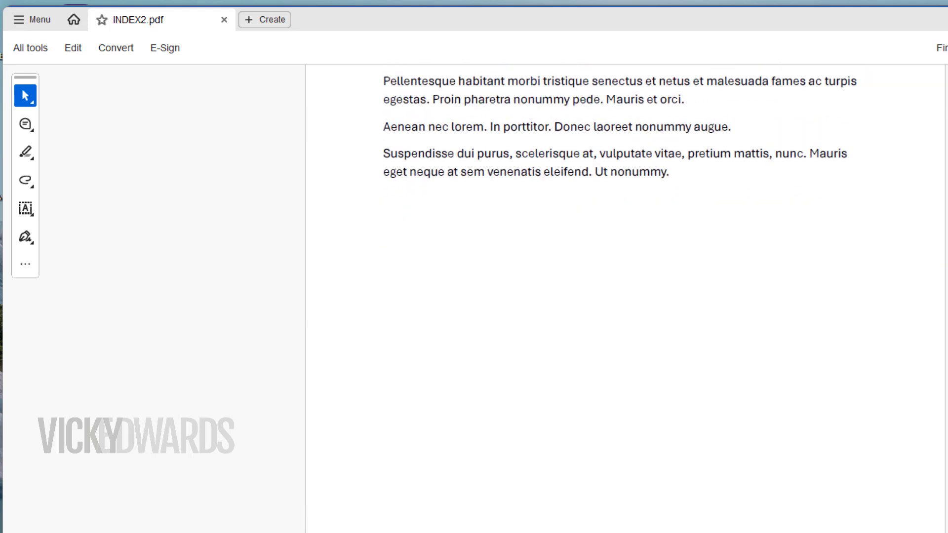
scroll(625, 296, "up", 20)
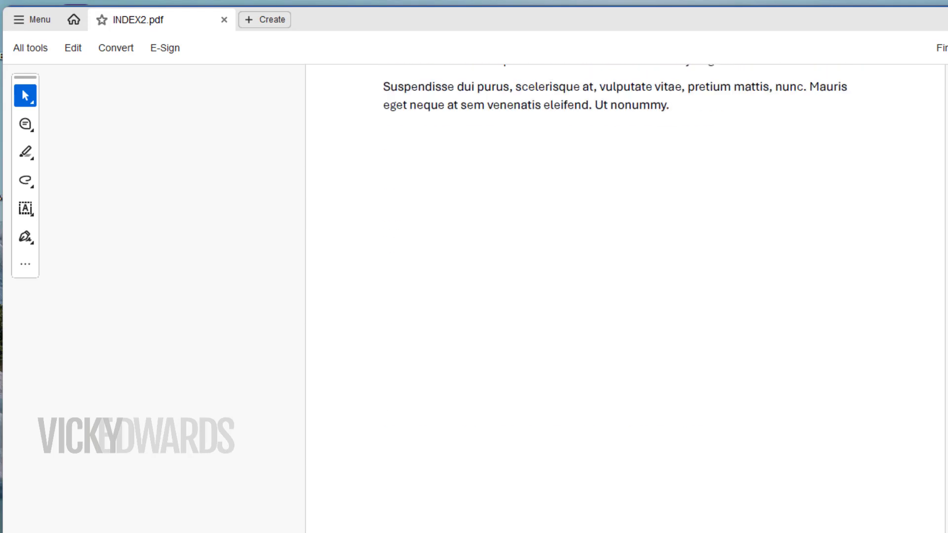
scroll(625, 296, "up", 1)
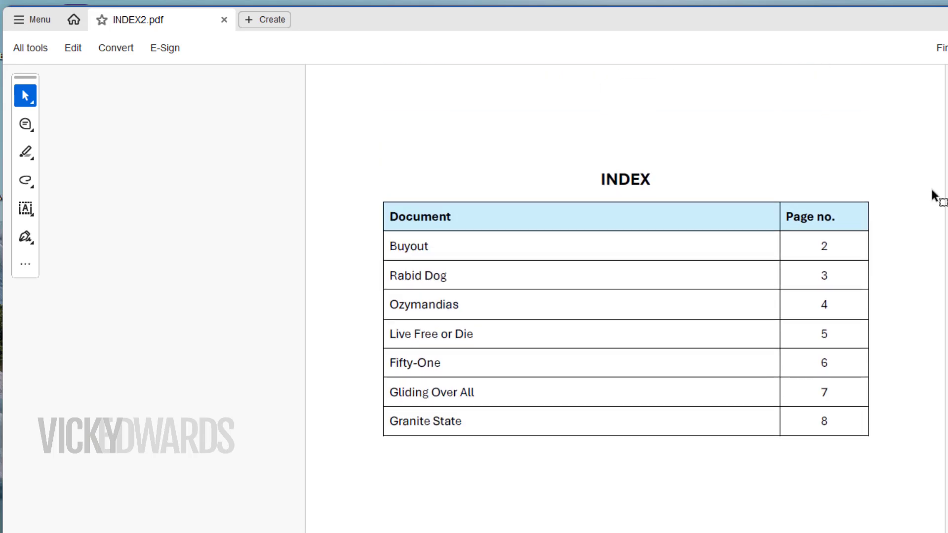
left_click(30, 49)
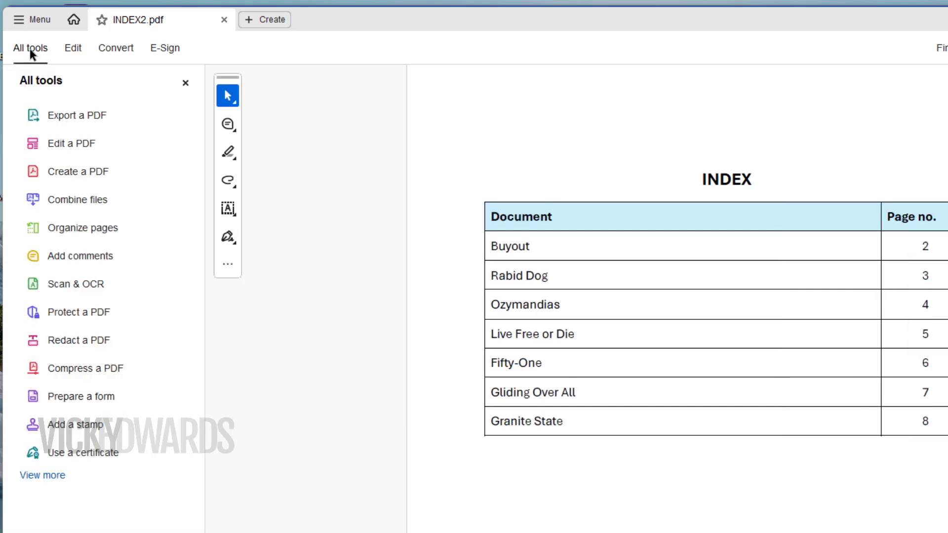
- Activate the Add or edit a link tool under Edit a PDF's Link options
left_click(82, 147)
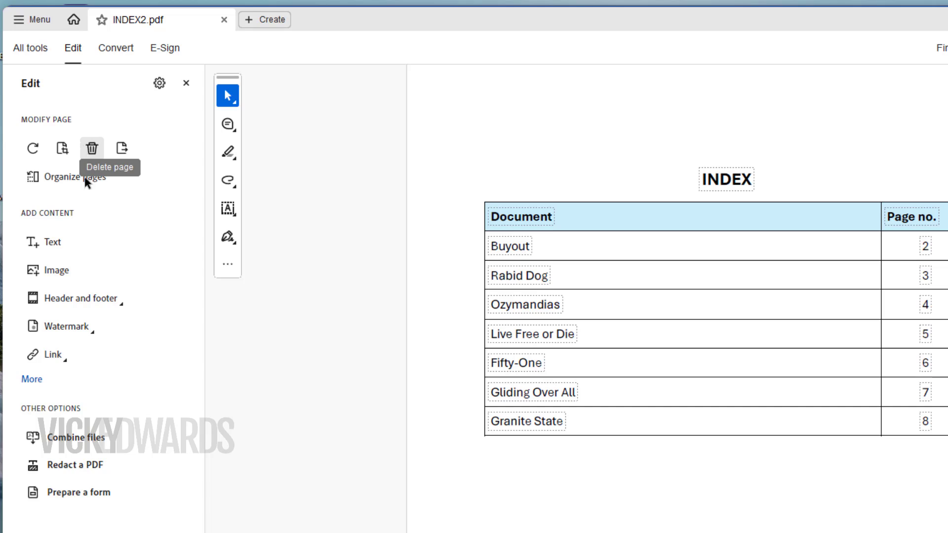
left_click(68, 355)
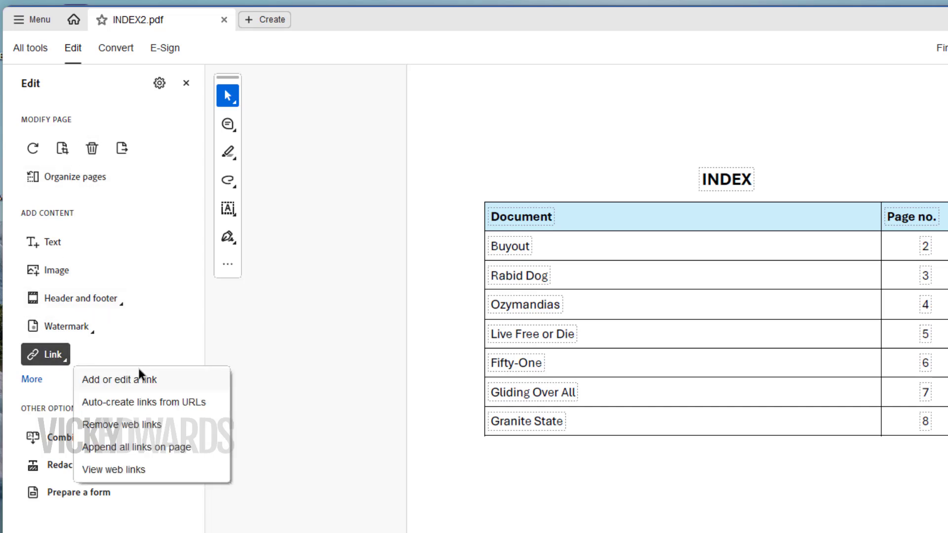
left_click(170, 379)
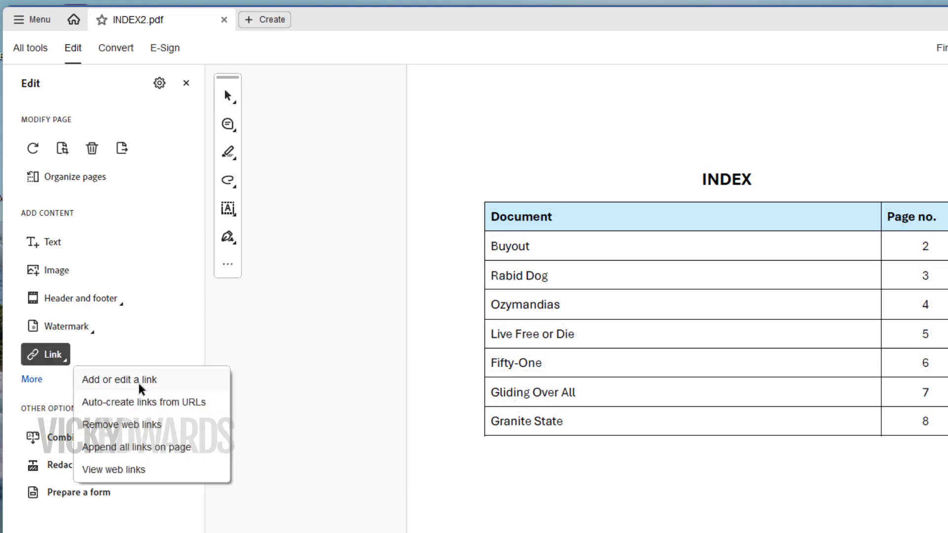
left_click(138, 381)
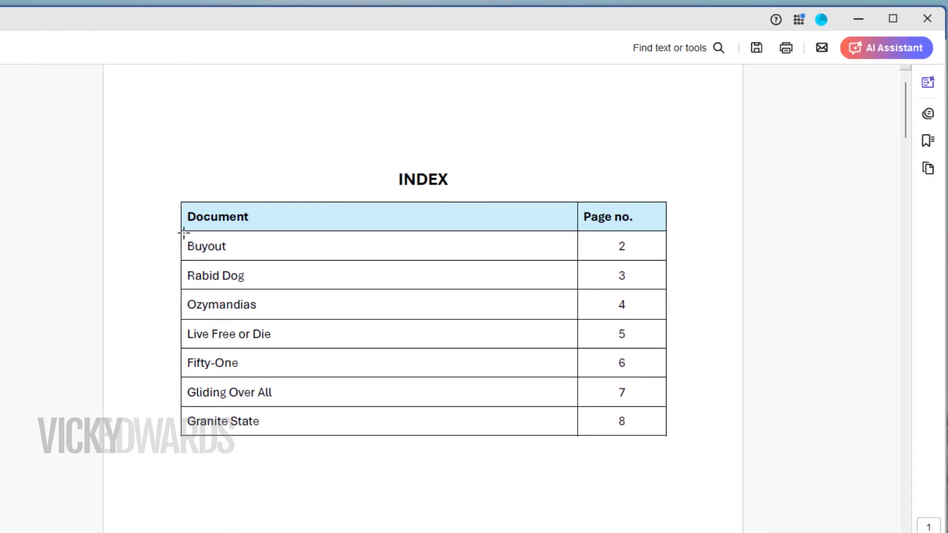
- Draw an invisible-rectangle link with no highlight over the Buyout row, targeting page 2
left_click_drag(183, 232, 658, 256)
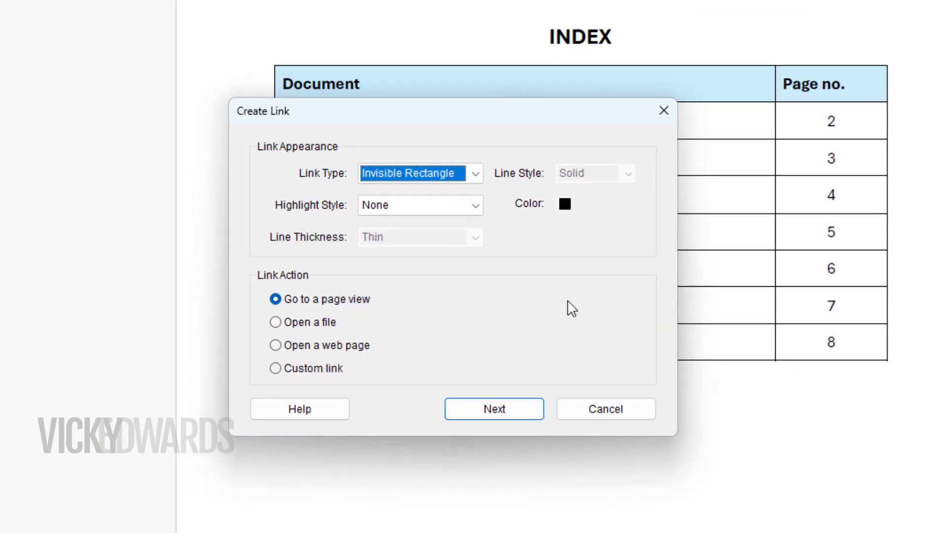
left_click(474, 179)
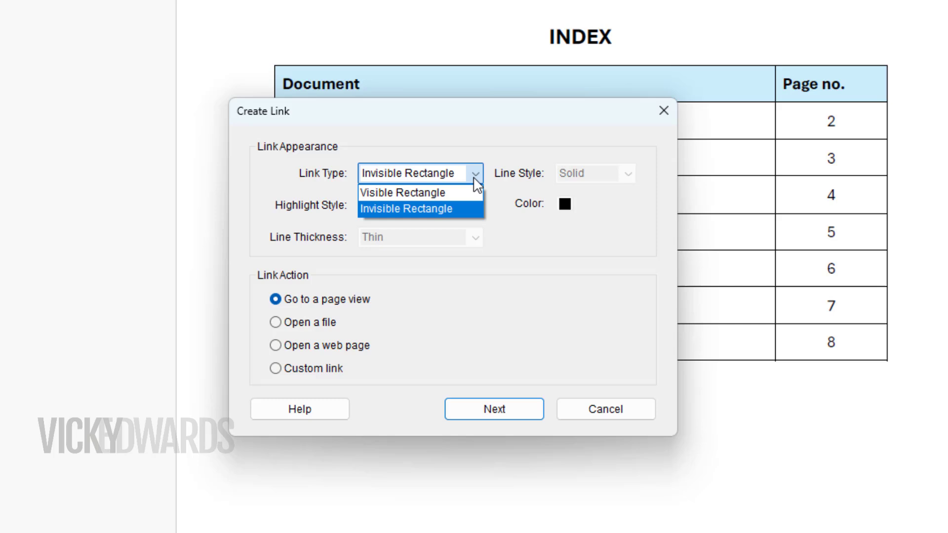
left_click(455, 211)
left_click(474, 211)
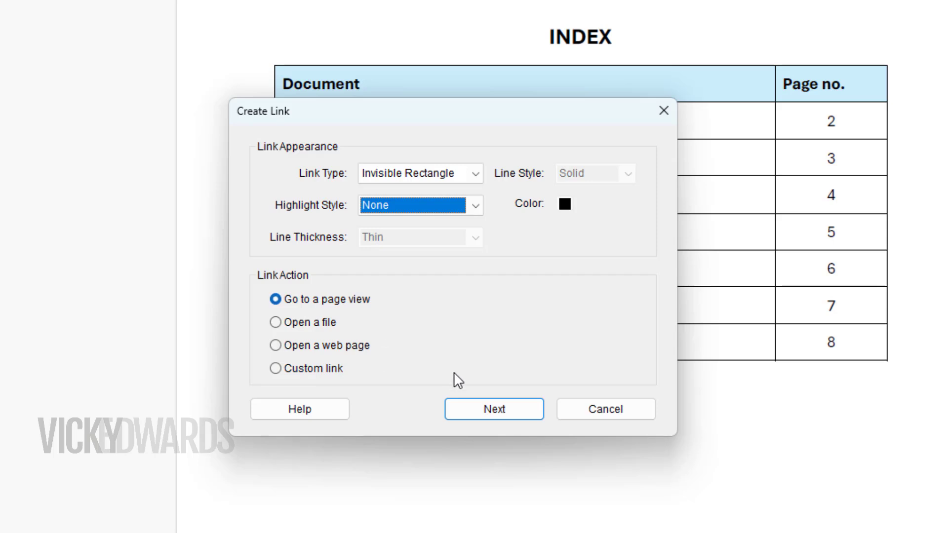
left_click(494, 410)
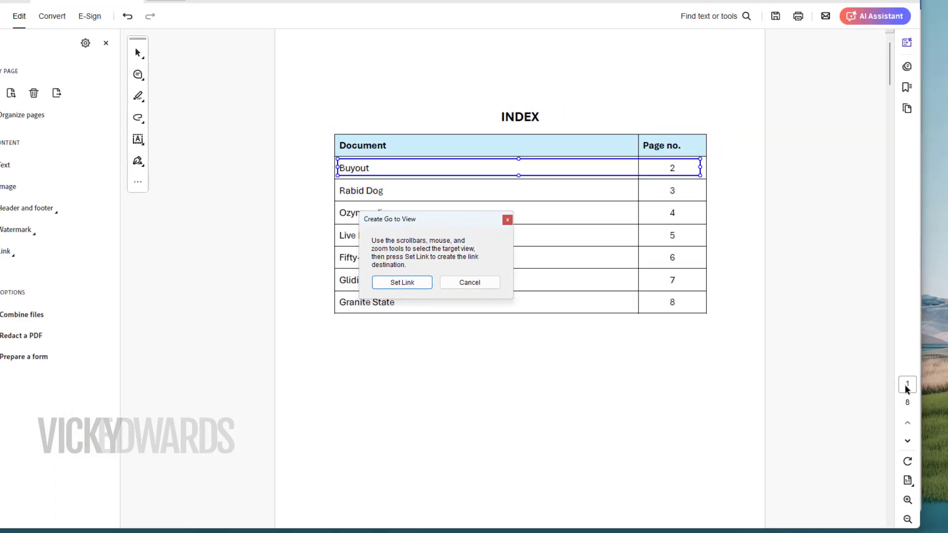
left_click(907, 386)
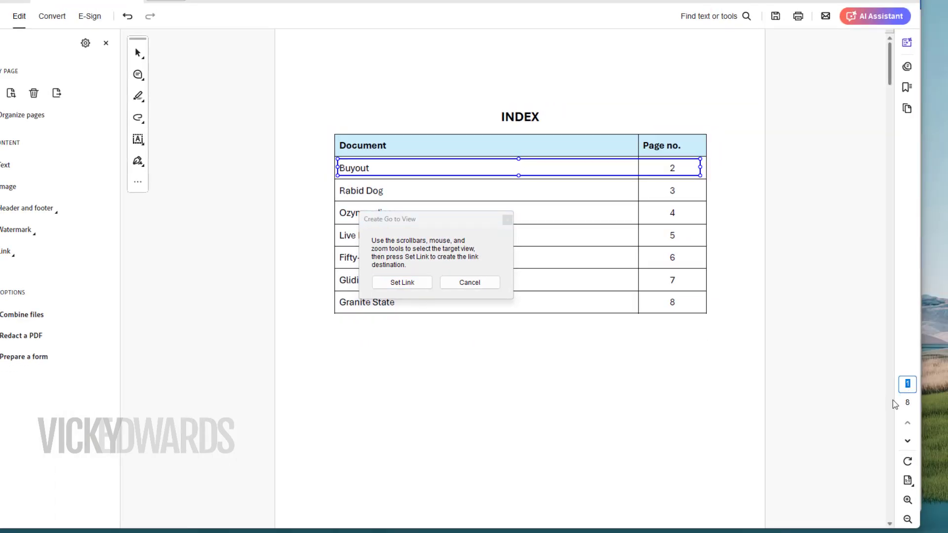
key("Return")
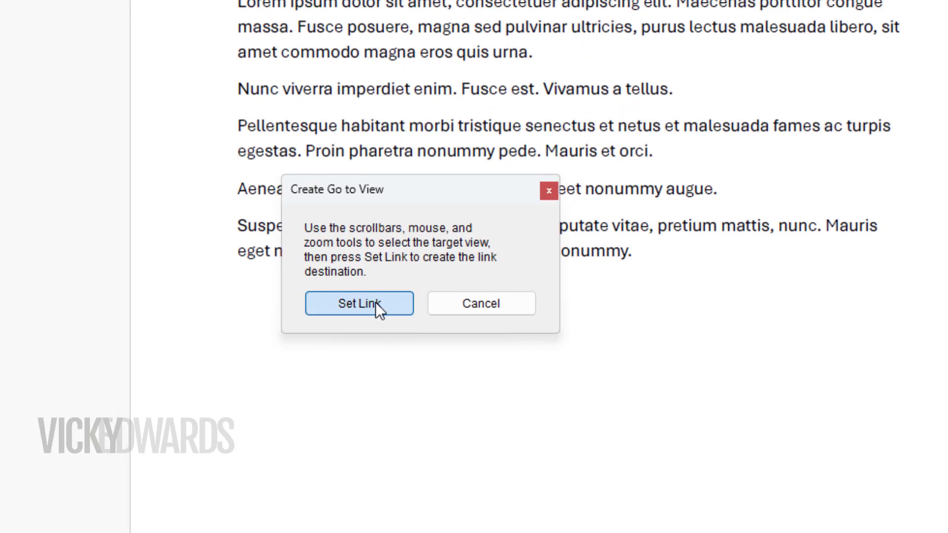
left_click(399, 293)
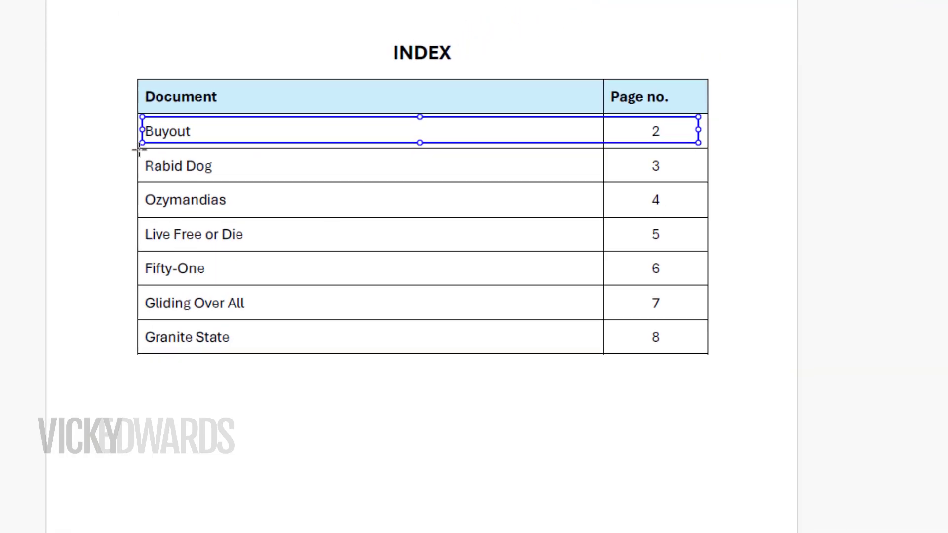
- Link the Rabid Dog and Ozymandias rows to their pages via the bookmarks
left_click_drag(142, 150, 701, 178)
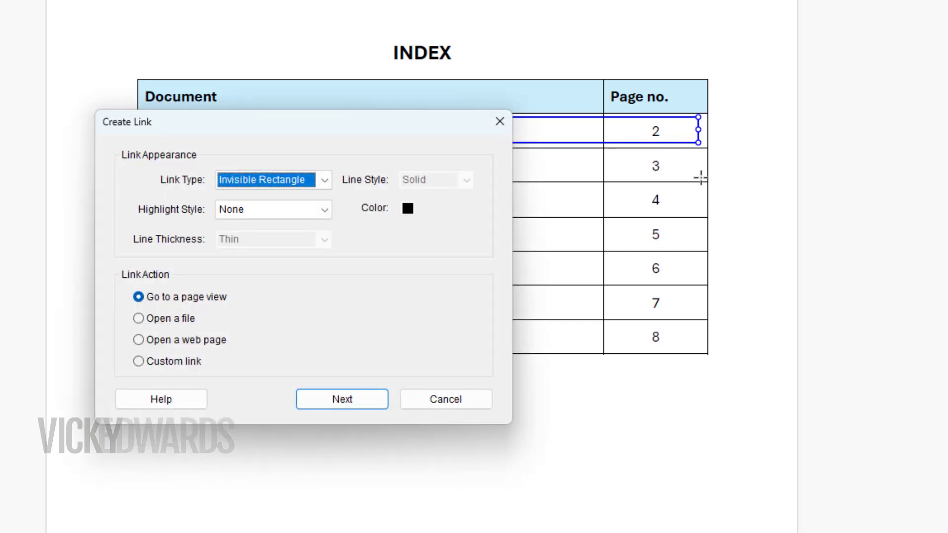
left_click(353, 400)
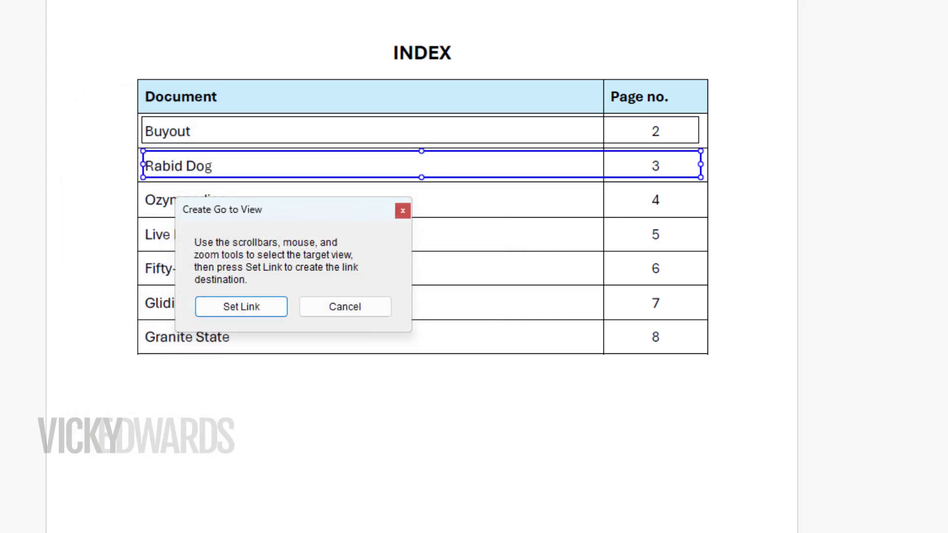
left_click(884, 104)
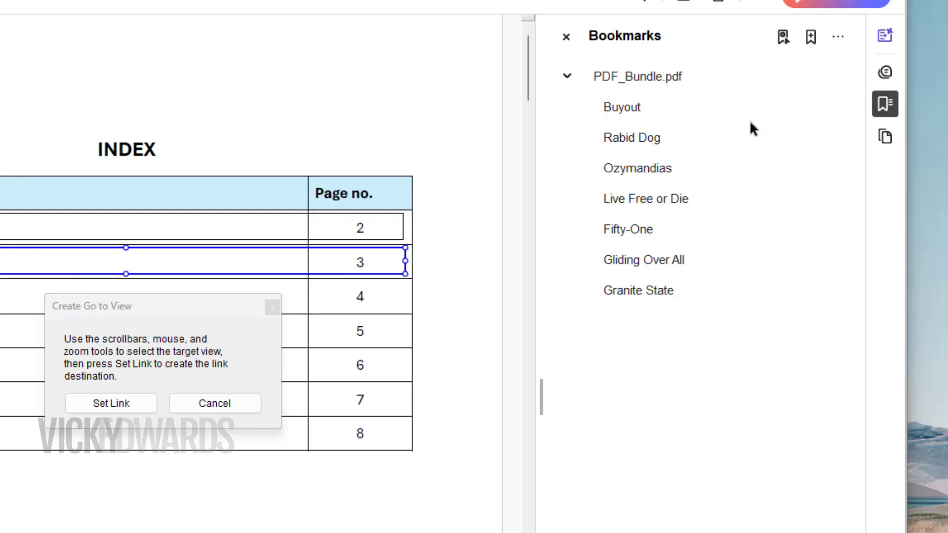
left_click(652, 144)
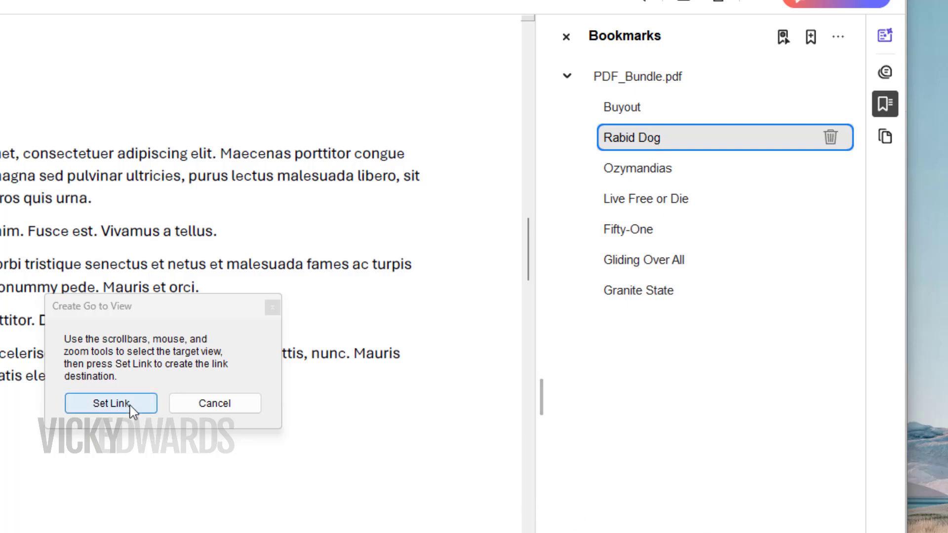
left_click(111, 403)
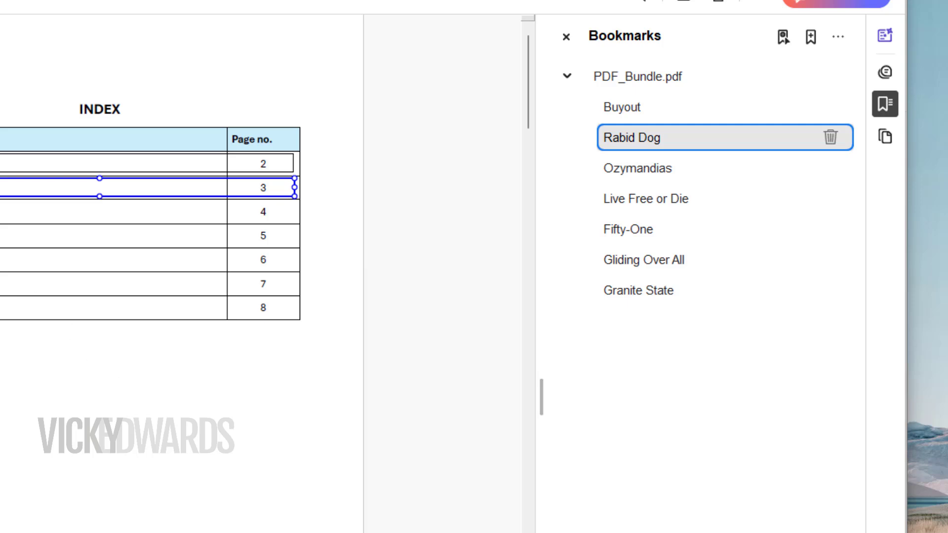
left_click_drag(1, 205, 294, 220)
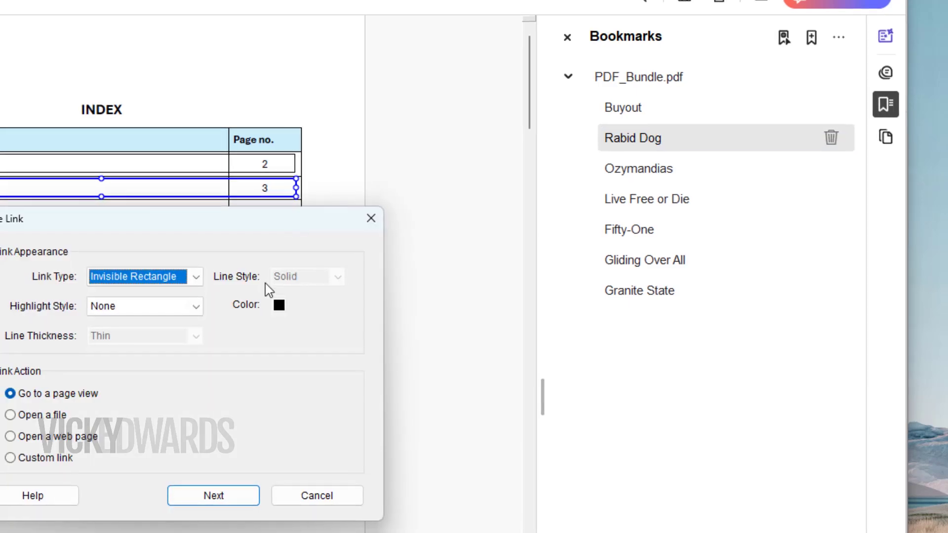
left_click(213, 495)
left_click(710, 186)
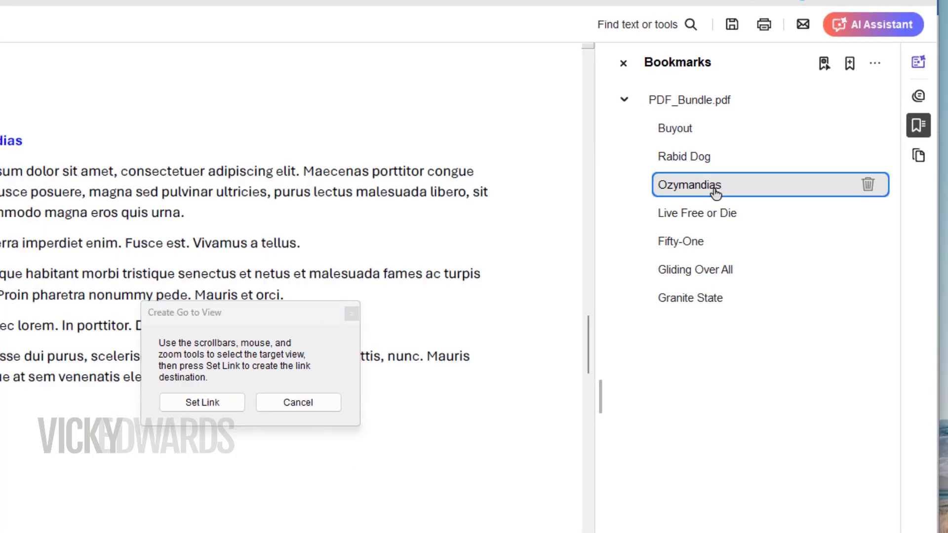
left_click(209, 400)
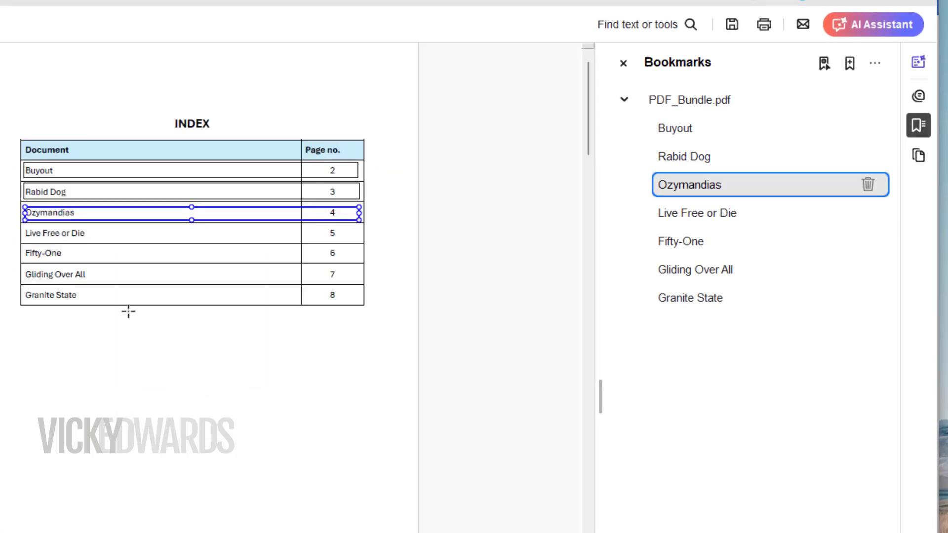
- Link the Live Free or Die and Fifty-One rows to their matching pages
left_click_drag(23, 226, 359, 240)
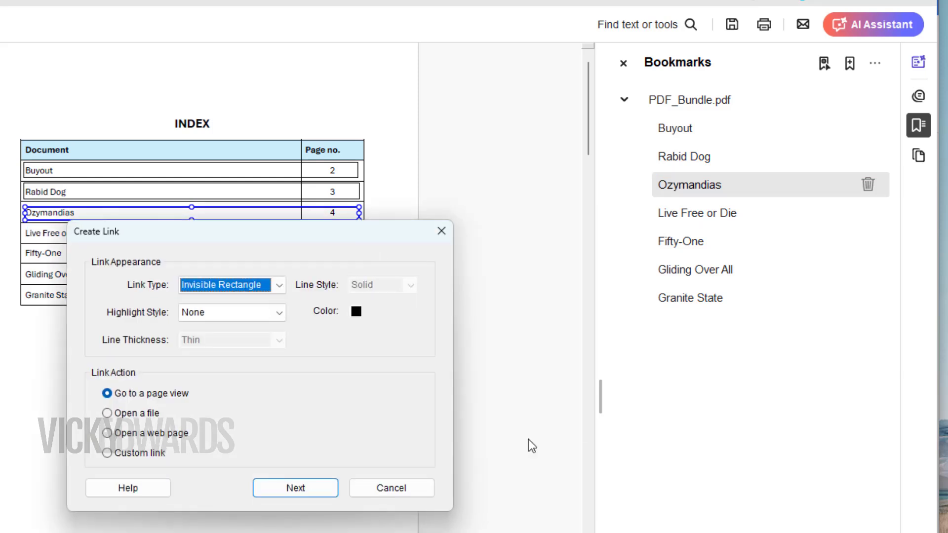
left_click(296, 488)
left_click(697, 213)
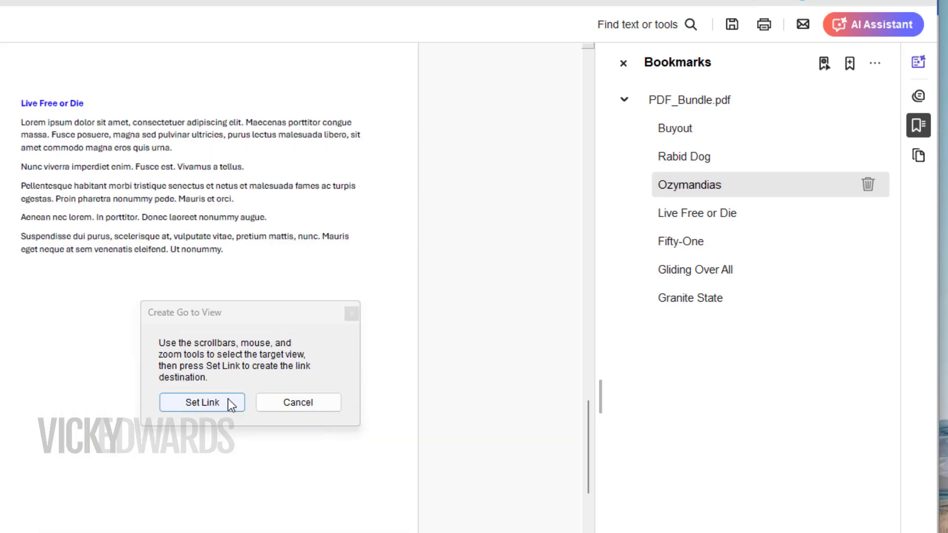
left_click(231, 402)
left_click_drag(22, 246, 359, 257)
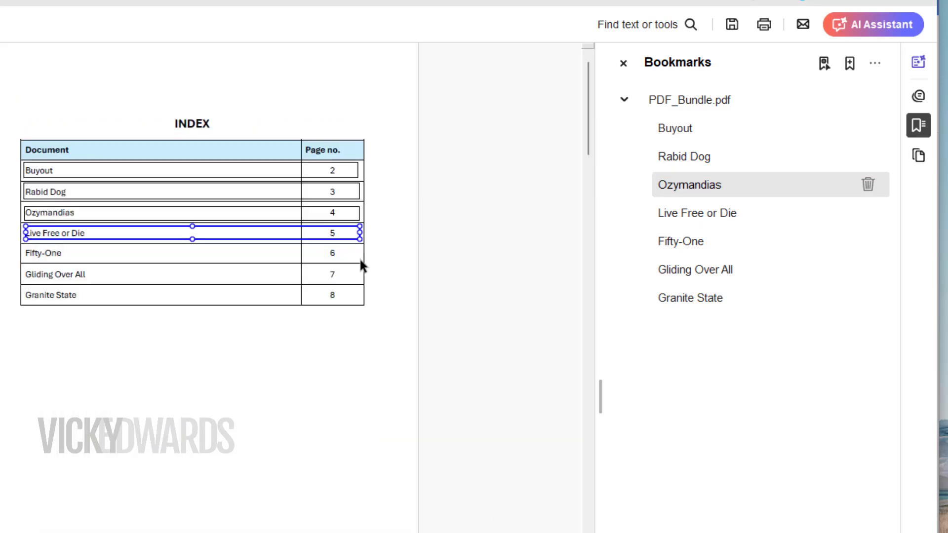
left_click(296, 487)
left_click(680, 241)
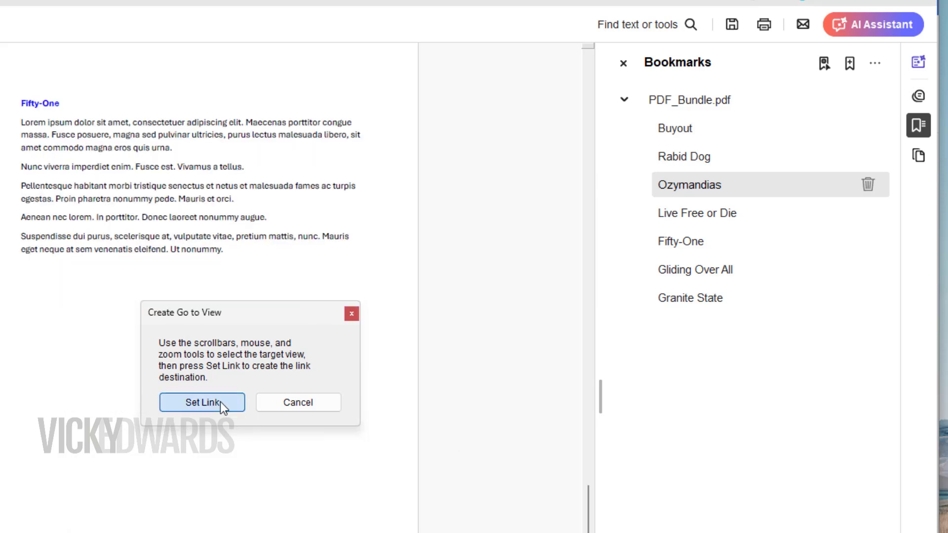
left_click(226, 402)
- Link the Gliding Over All and Granite State rows to their matching pages
left_click_drag(25, 266, 365, 285)
left_click(295, 488)
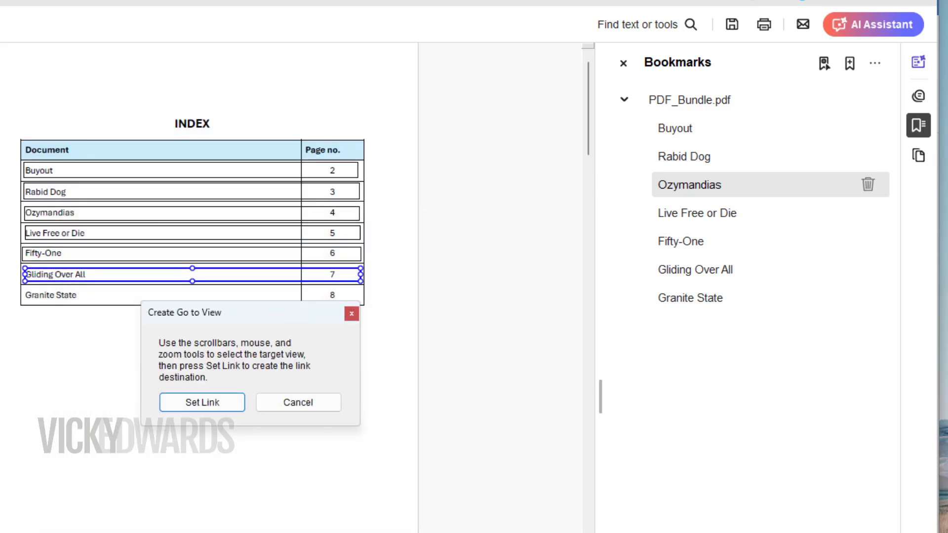
left_click(695, 270)
left_click(202, 402)
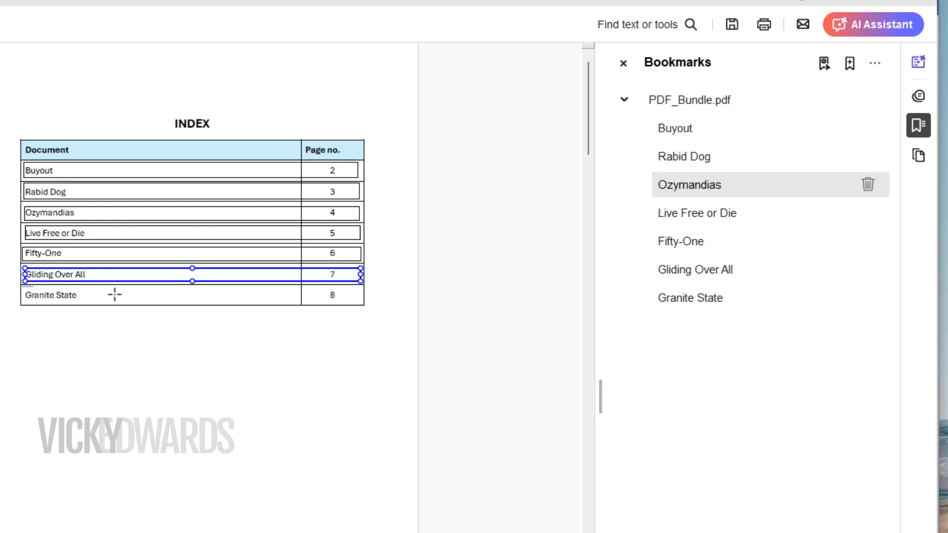
left_click_drag(22, 285, 362, 303)
left_click(295, 488)
left_click(690, 298)
left_click(201, 403)
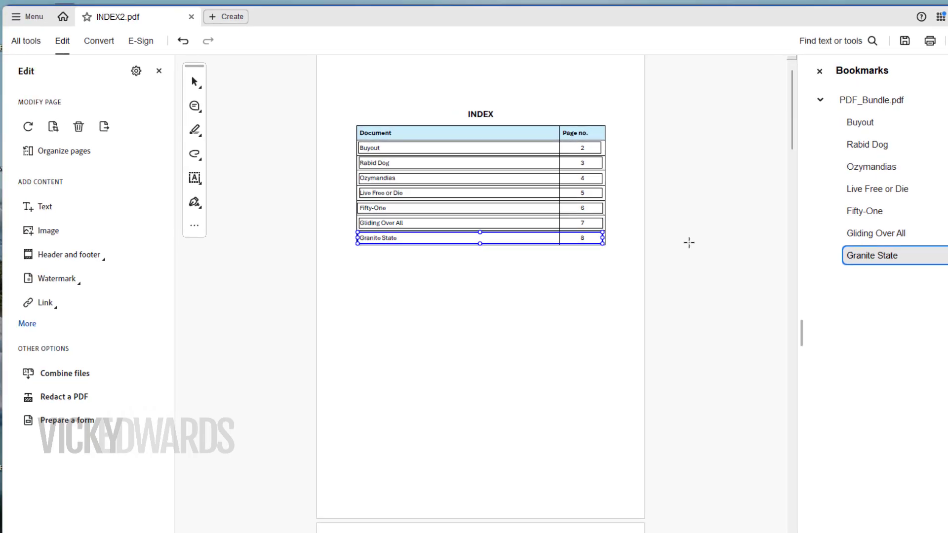
- Close the Edit and Bookmarks panels and test the Buyout and Gliding Over All links
left_click(158, 73)
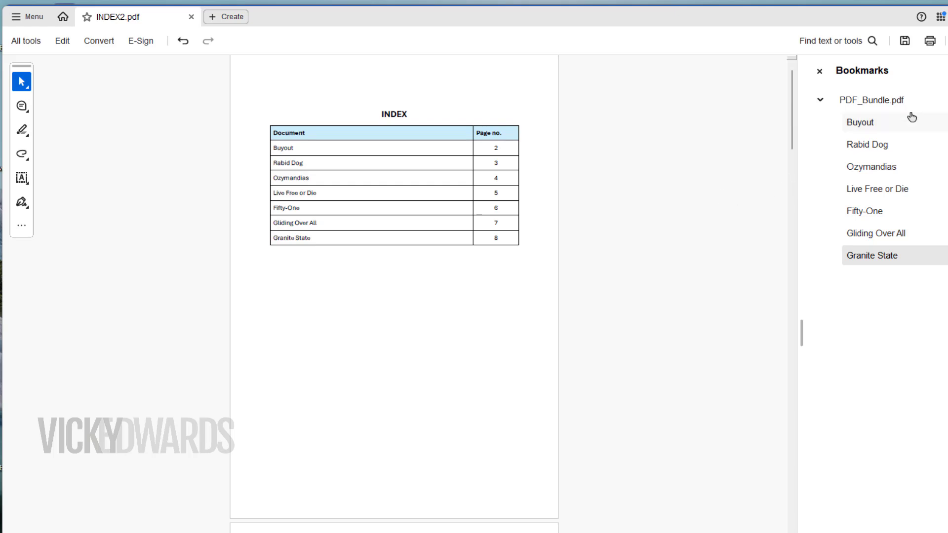
left_click(819, 72)
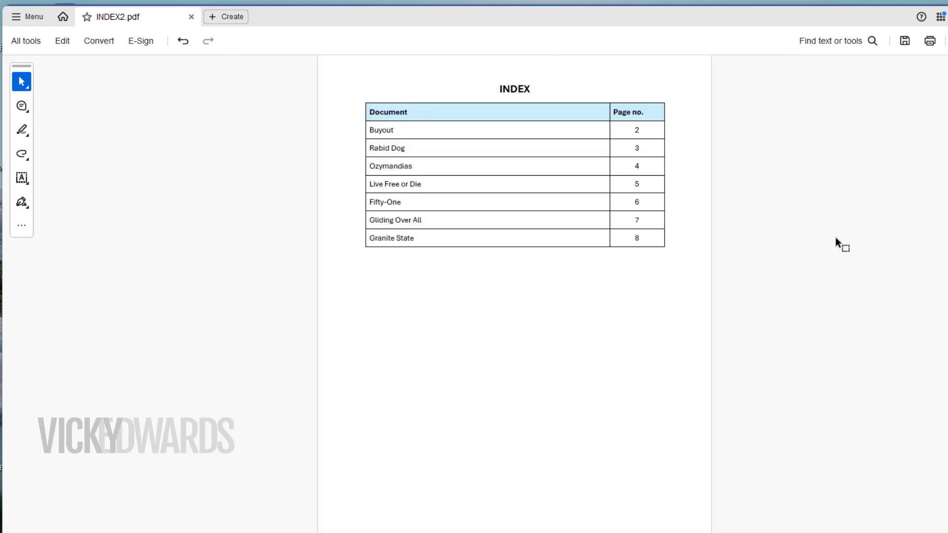
scroll(834, 244, "up", 2)
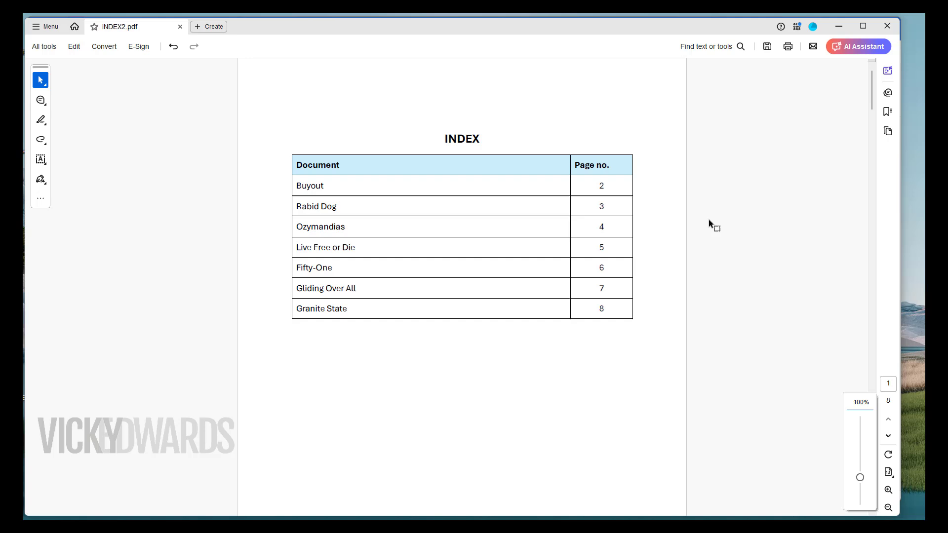
left_click(351, 188)
scroll(853, 95, "up", 5)
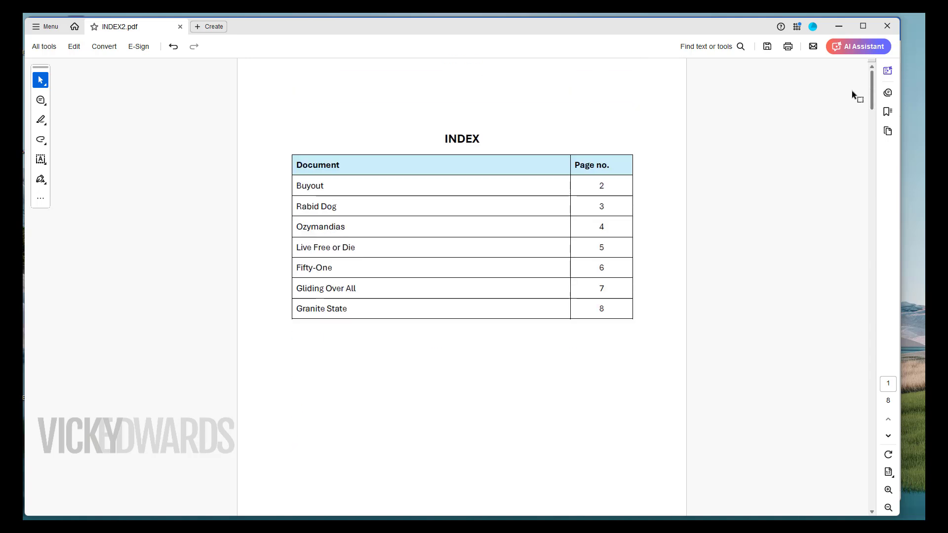
left_click(457, 295)
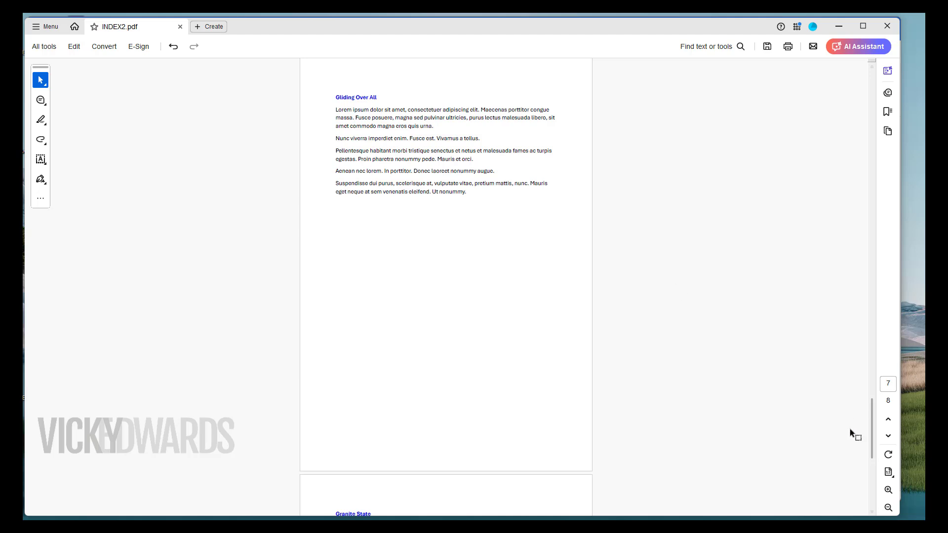
- Zoom to 125% and scroll back up through the document
left_click_drag(871, 426, 870, 74)
key("ctrl+plus")
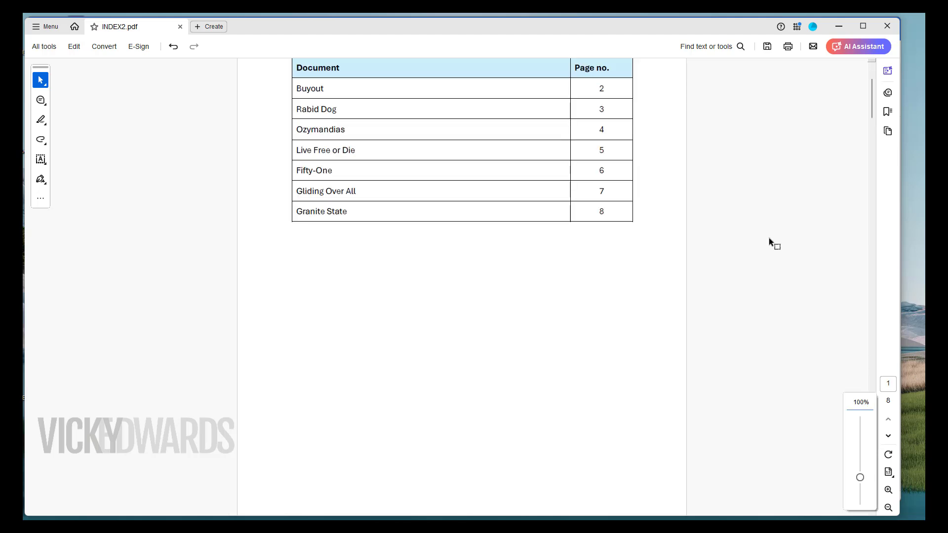
scroll(769, 238, "up", 1, "ctrl")
scroll(652, 224, "up", 2)
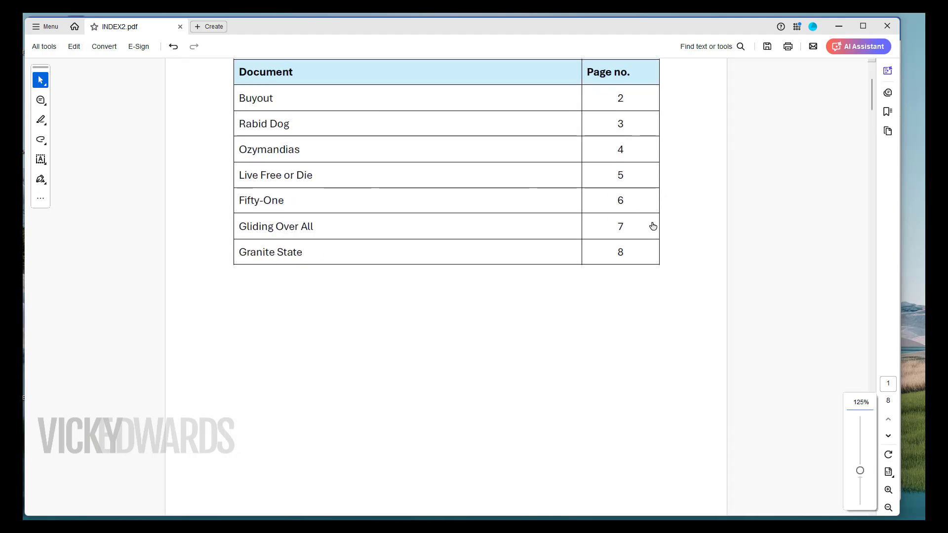
scroll(653, 226, "up", 1)
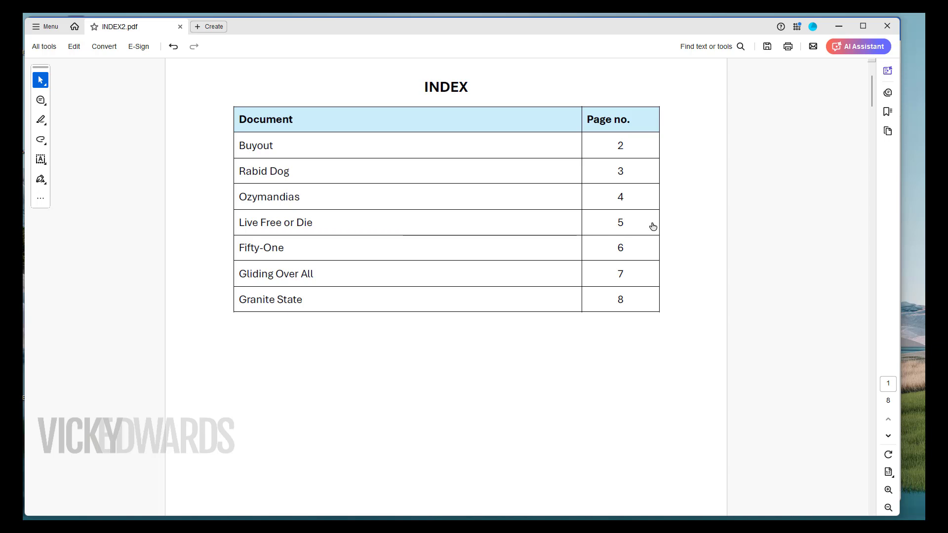
- With Add or edit a link active, select the Buyout row's link rectangle and delete it
left_click(47, 45)
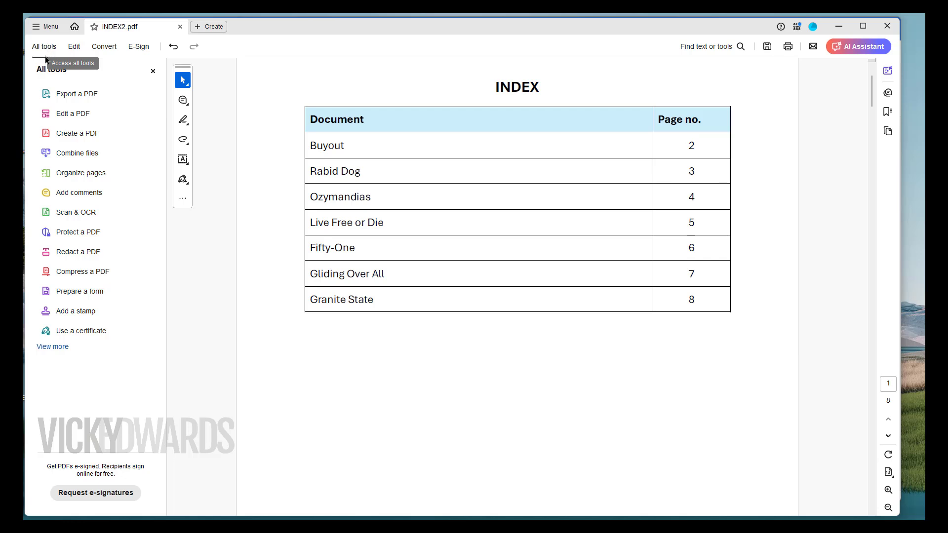
left_click(91, 122)
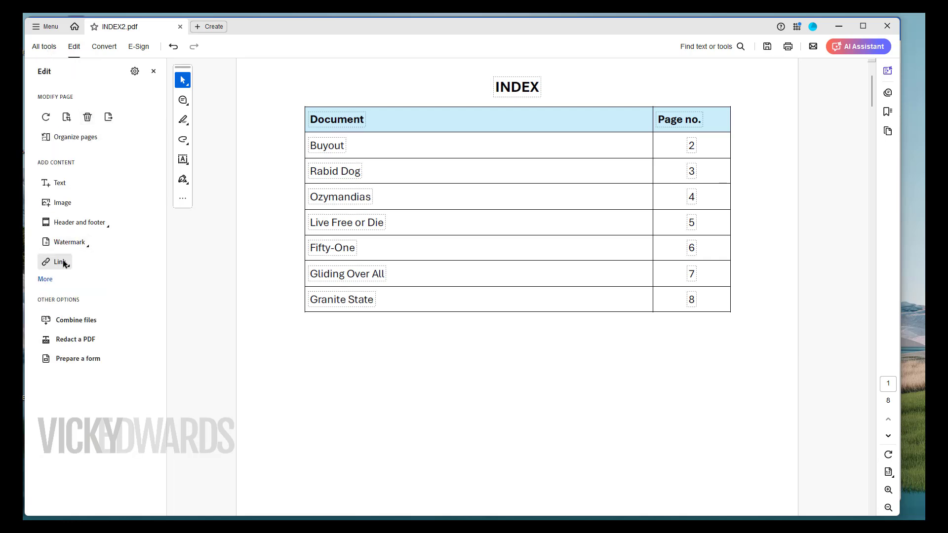
left_click(64, 263)
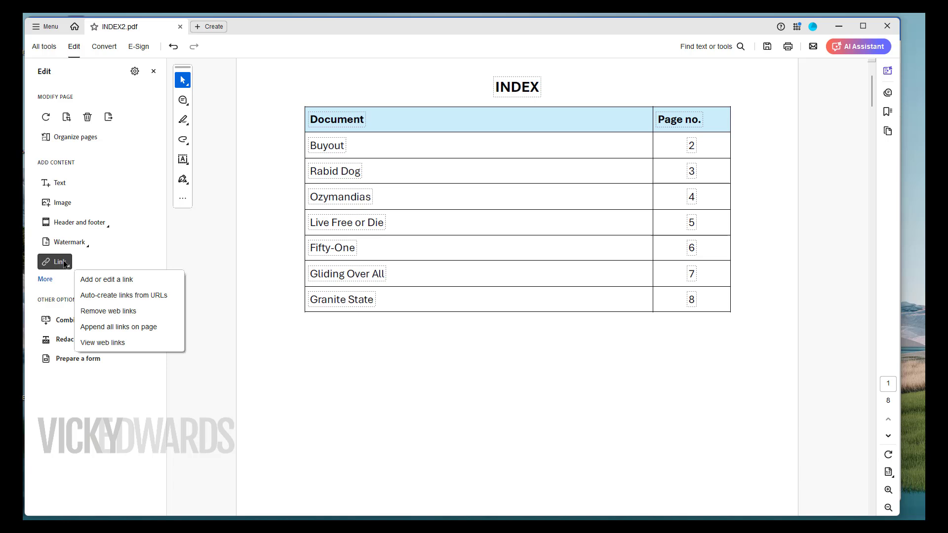
left_click(119, 279)
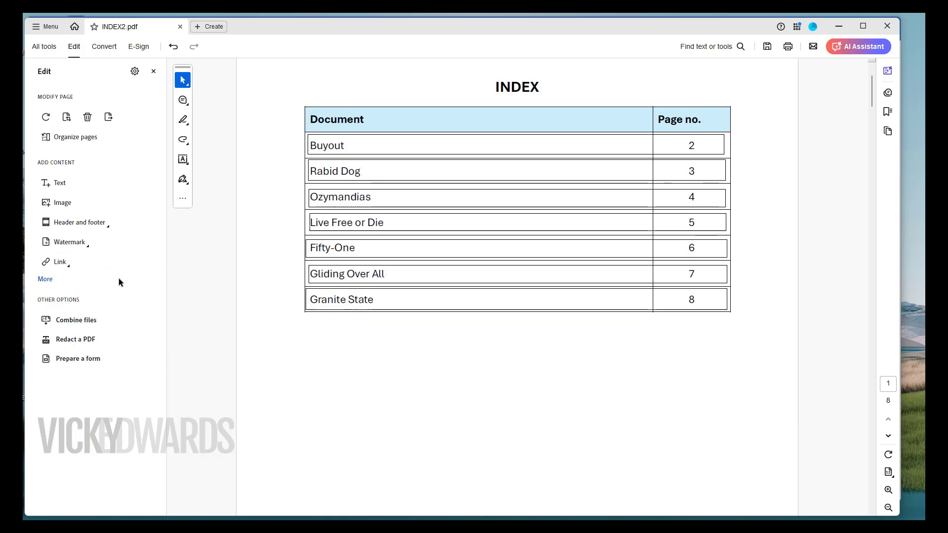
left_click(492, 143)
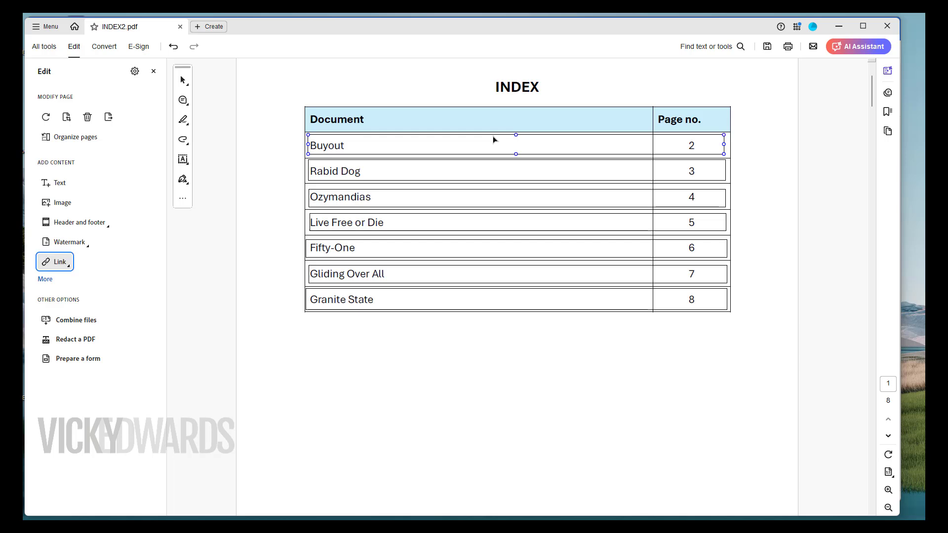
left_click(493, 140)
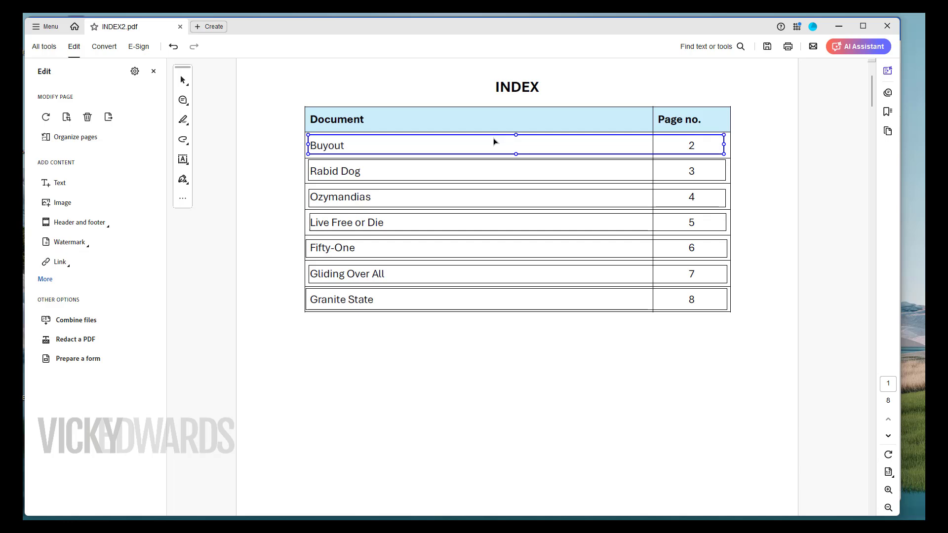
key("Delete")
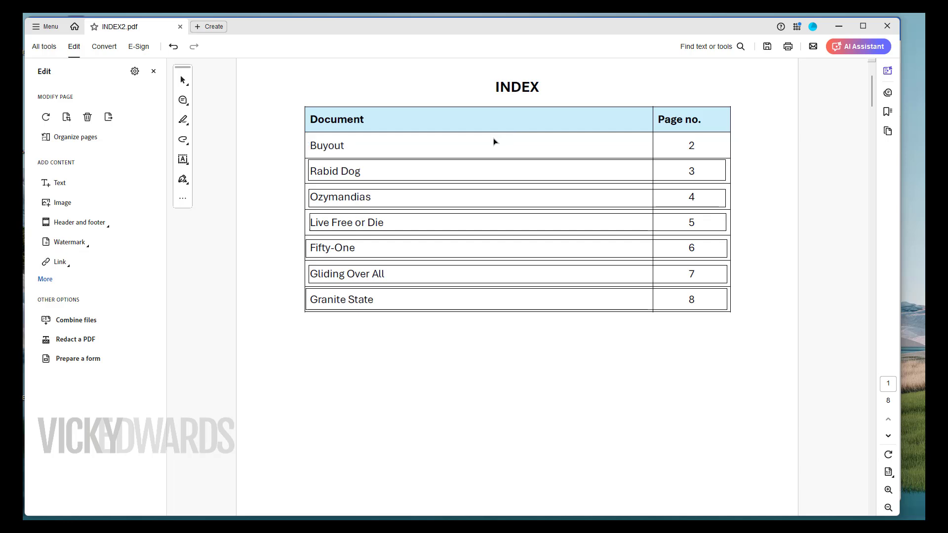
- In Add Header and Footer, insert a Right Footer page number with page range 2 to 8
left_click(154, 71)
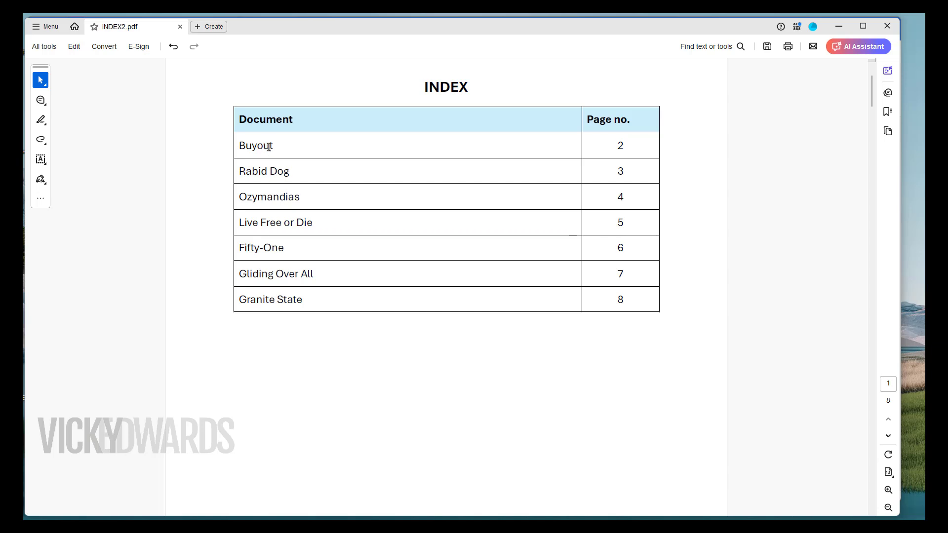
left_click(44, 46)
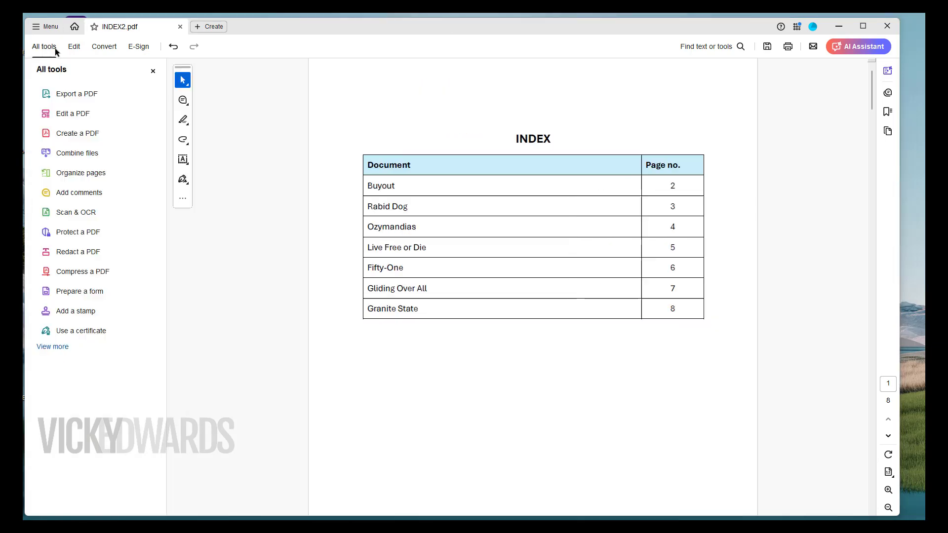
left_click(69, 111)
left_click(355, 262)
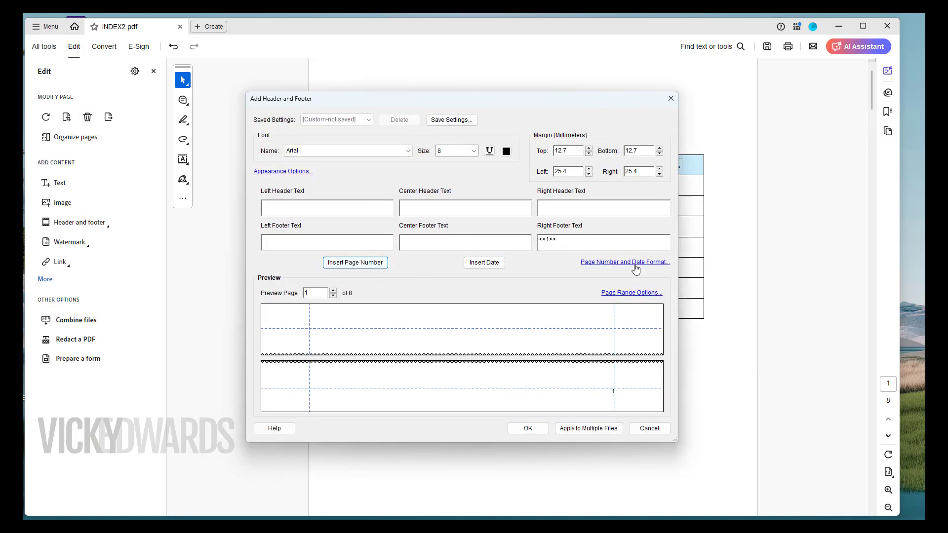
left_click(625, 262)
left_click(436, 300)
left_click(631, 293)
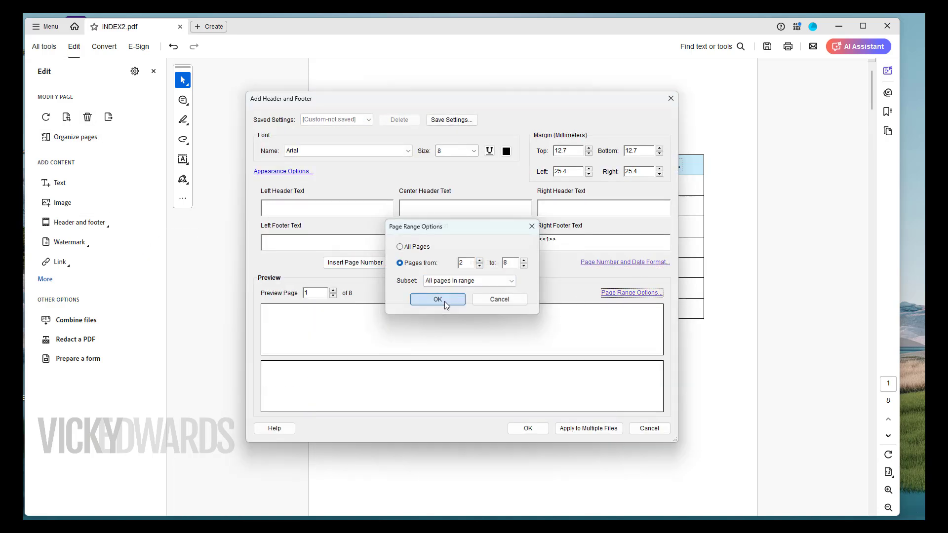